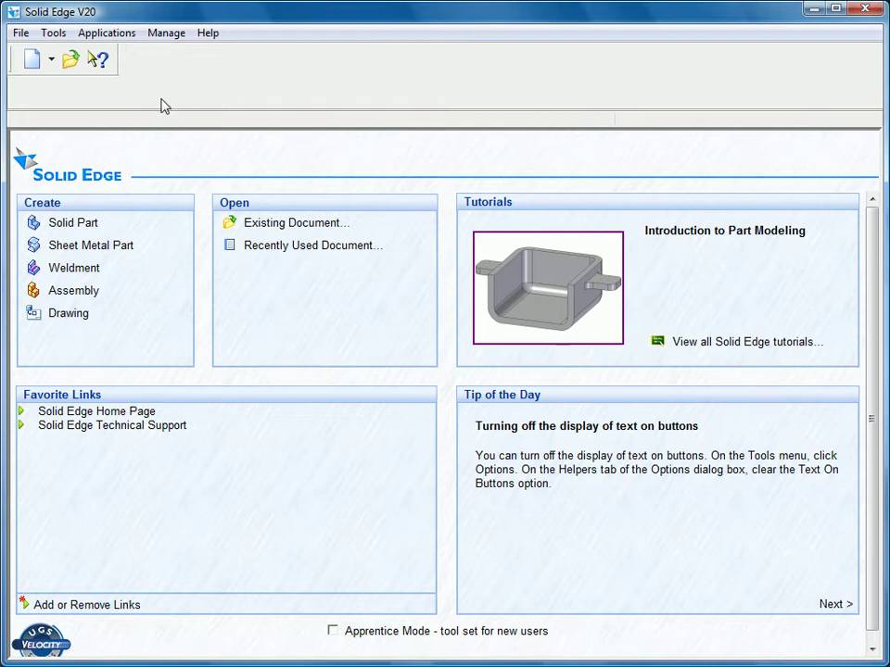
# - Open Assembly Machine.dft with the 'Inactivate drawing views for review' option
pyautogui.click(70, 59)
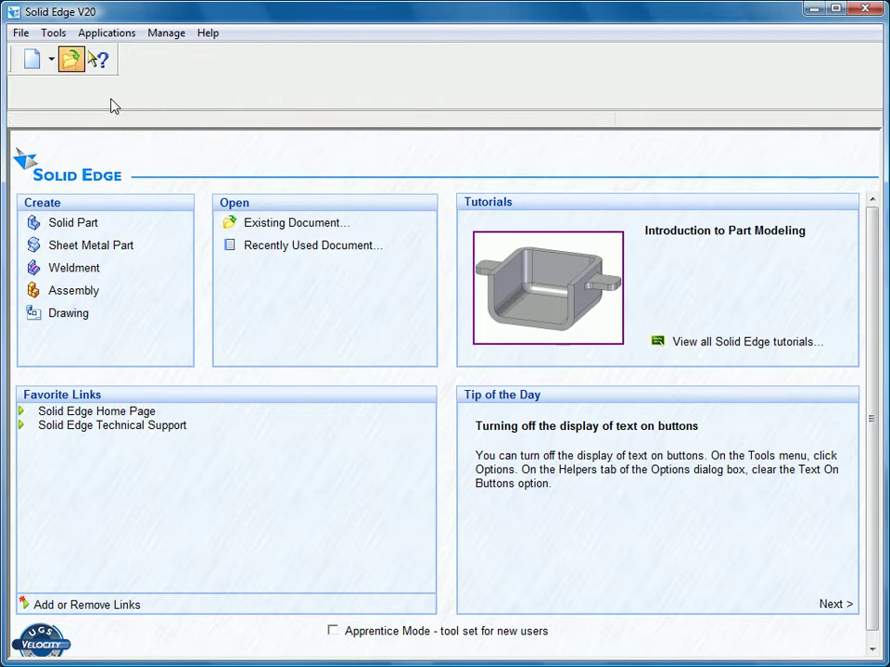
pyautogui.click(206, 182)
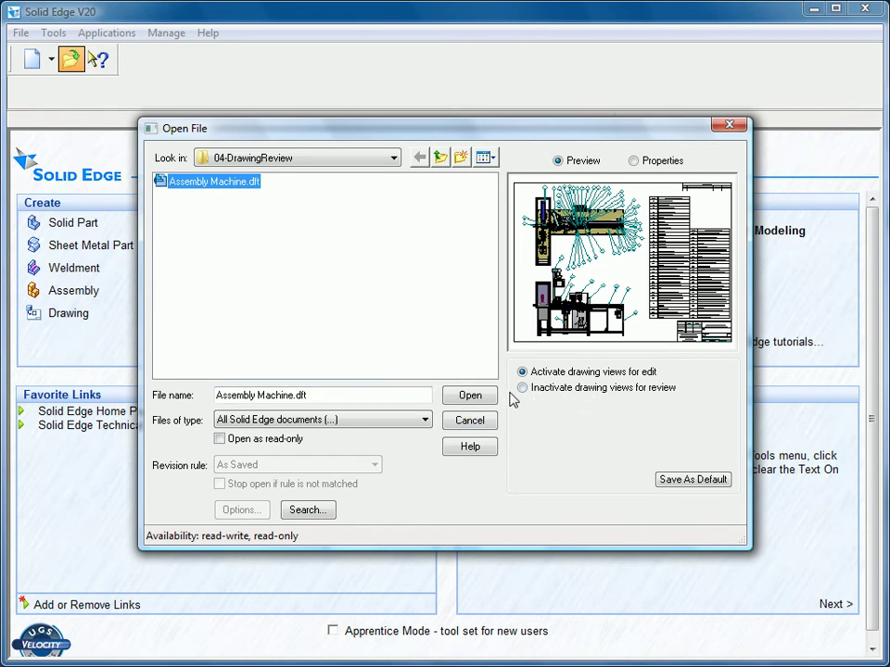
pyautogui.click(523, 389)
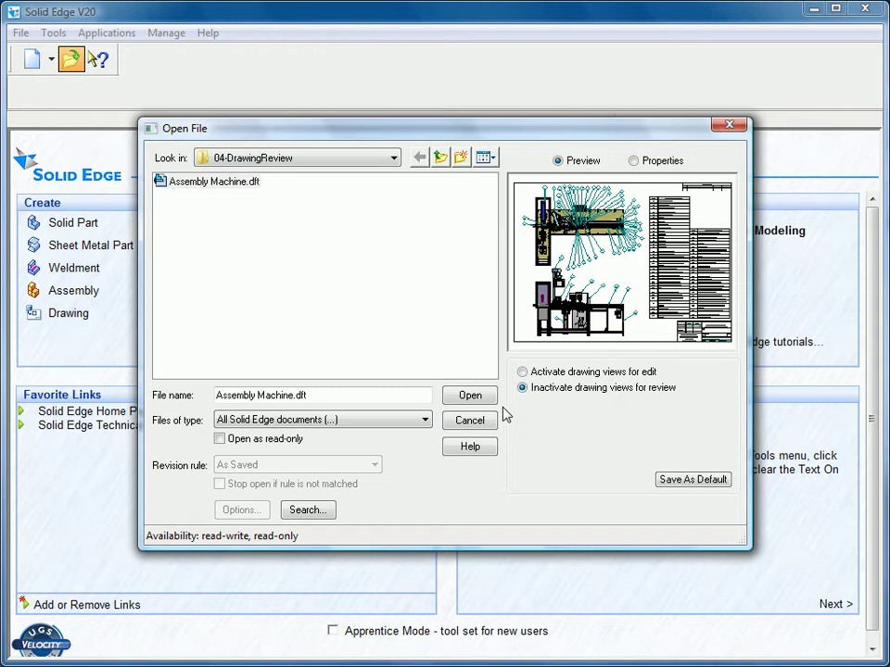
pyautogui.click(470, 396)
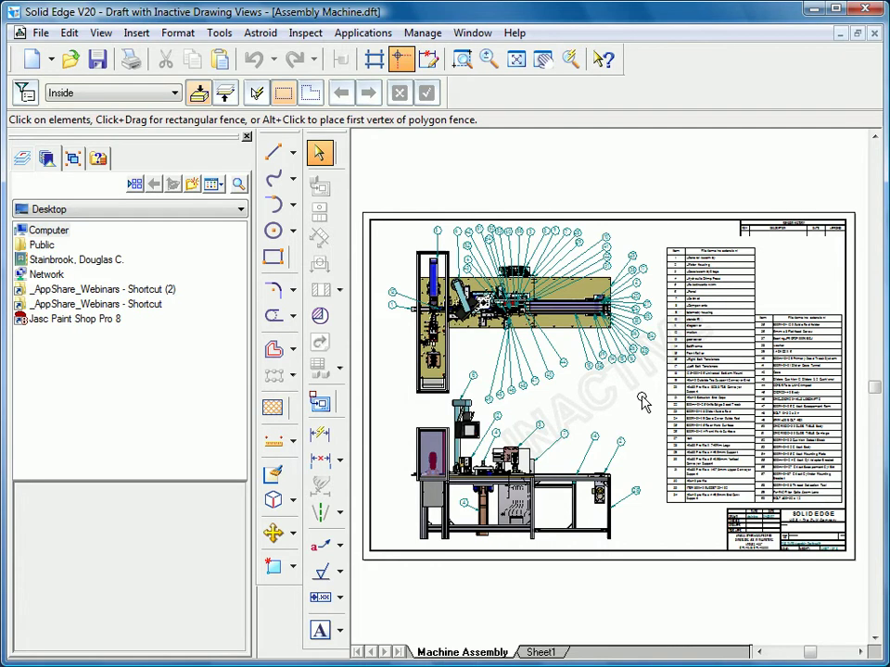
# - Move the drawing views slightly to the left on the sheet
pyautogui.click(552, 480)
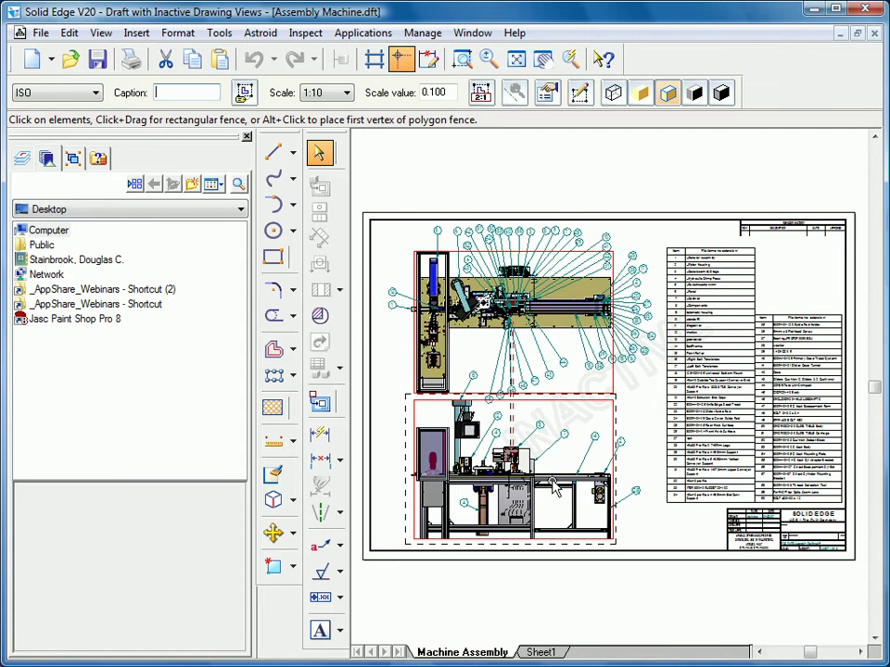
pyautogui.moveTo(552, 488); pyautogui.dragTo(544, 488)
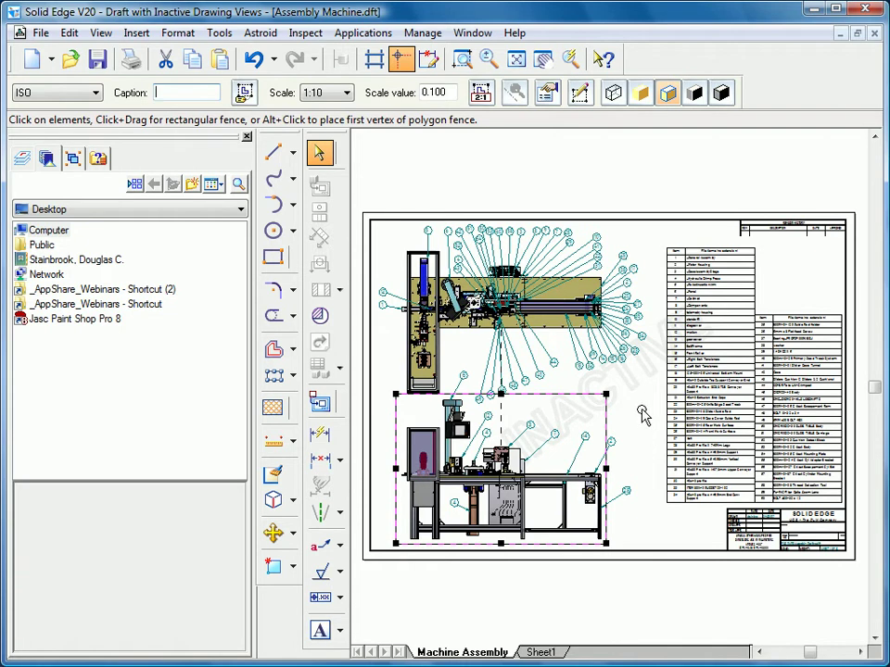
pyautogui.click(643, 412)
# - Zoom in on the lower machine view with Zoom Area
pyautogui.click(461, 58)
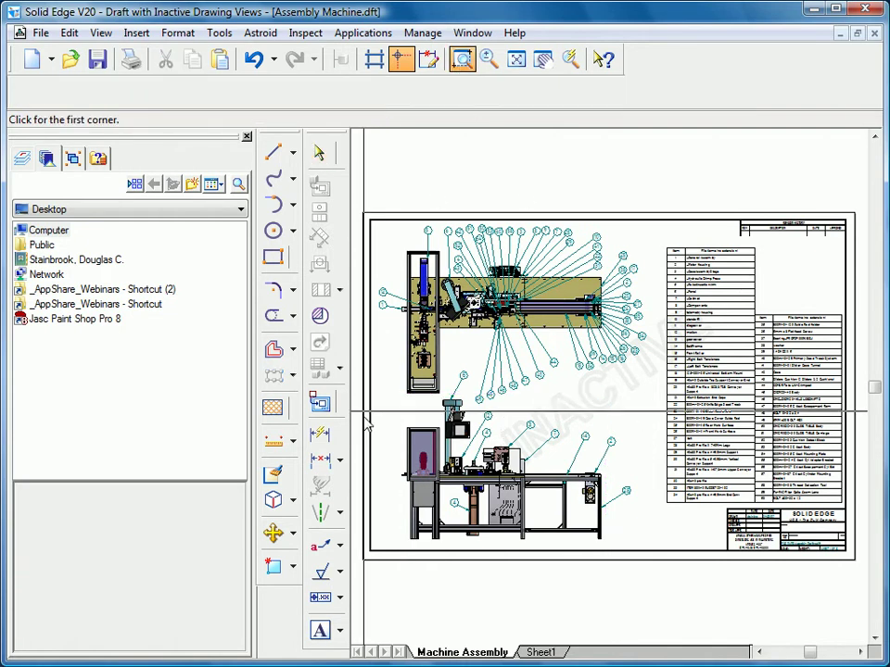
pyautogui.moveTo(372, 395); pyautogui.dragTo(593, 541)
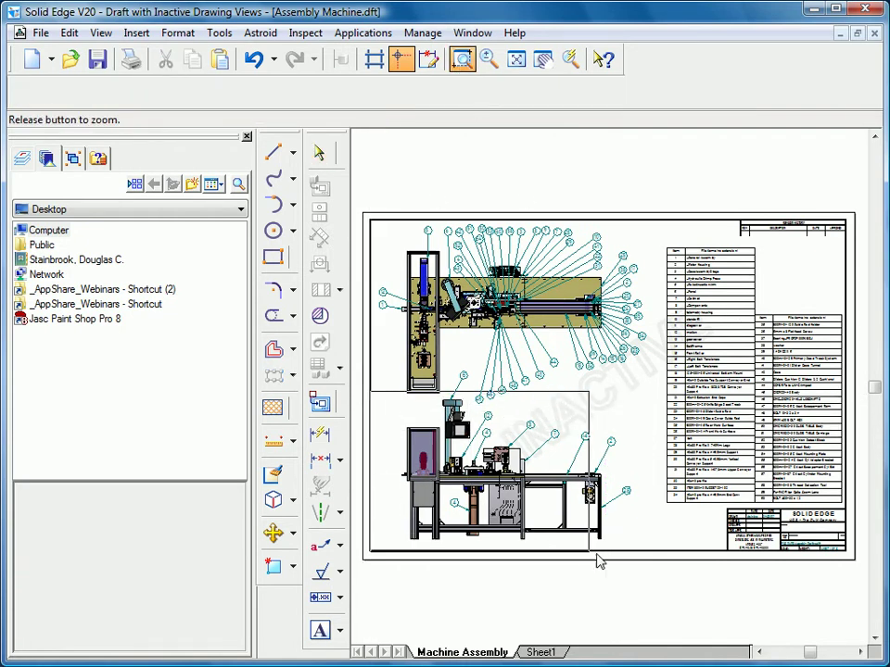
pyautogui.moveTo(646, 558); pyautogui.dragTo(646, 558)
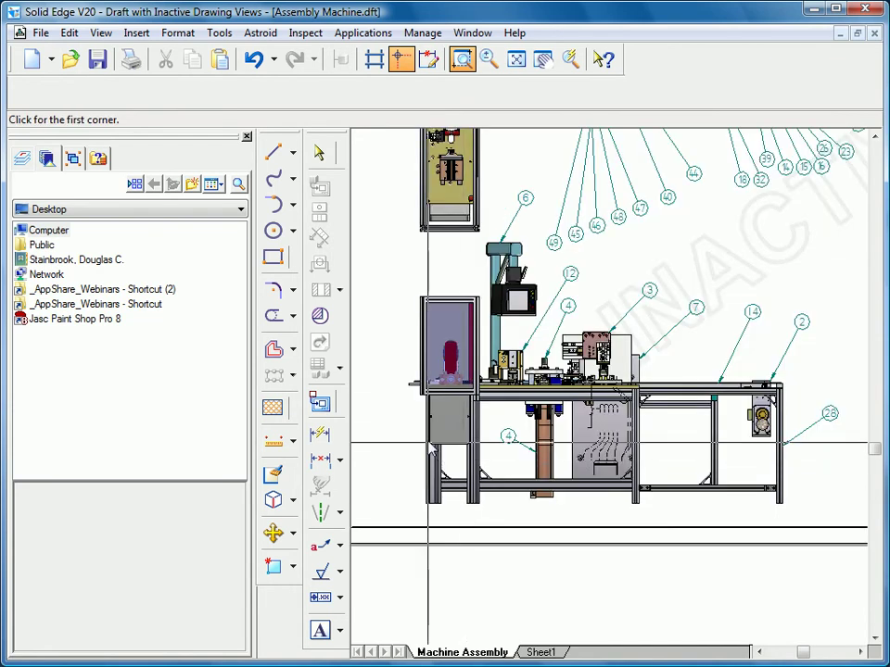
# - Place the 635 cabinet and 1335 overall height dimensions left of the machine, zooming onto them
pyautogui.press('Escape')
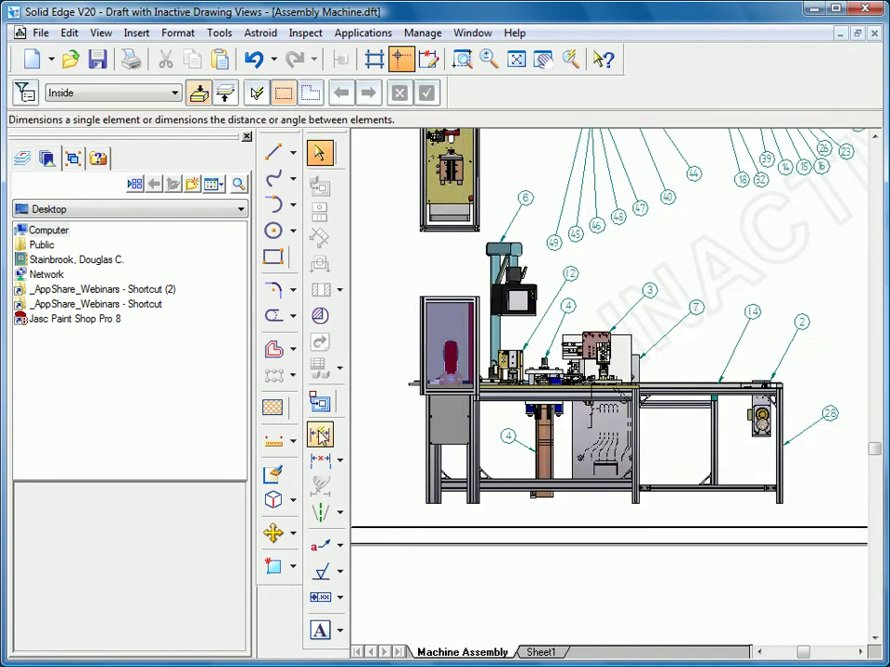
pyautogui.click(319, 433)
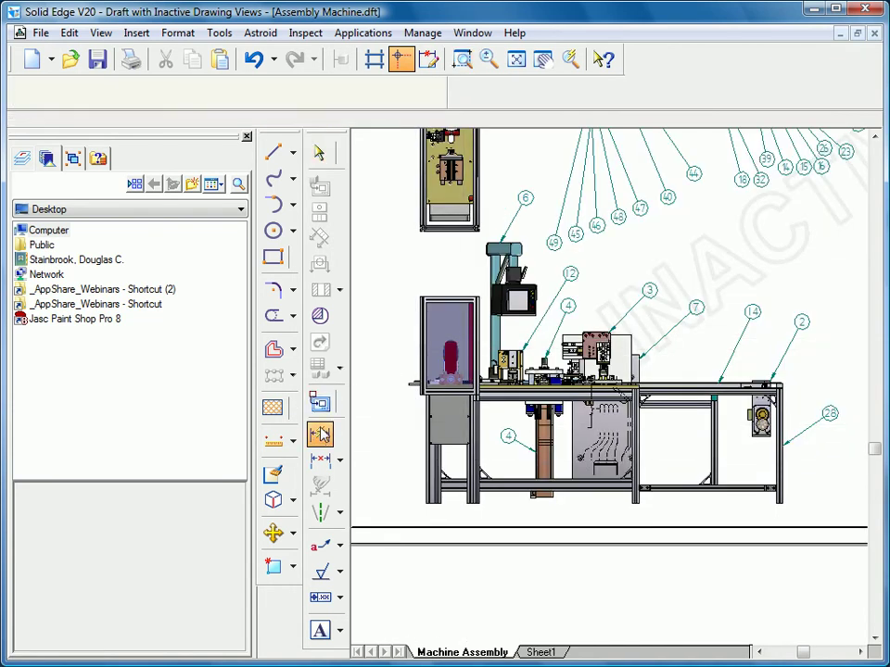
pyautogui.click(415, 330)
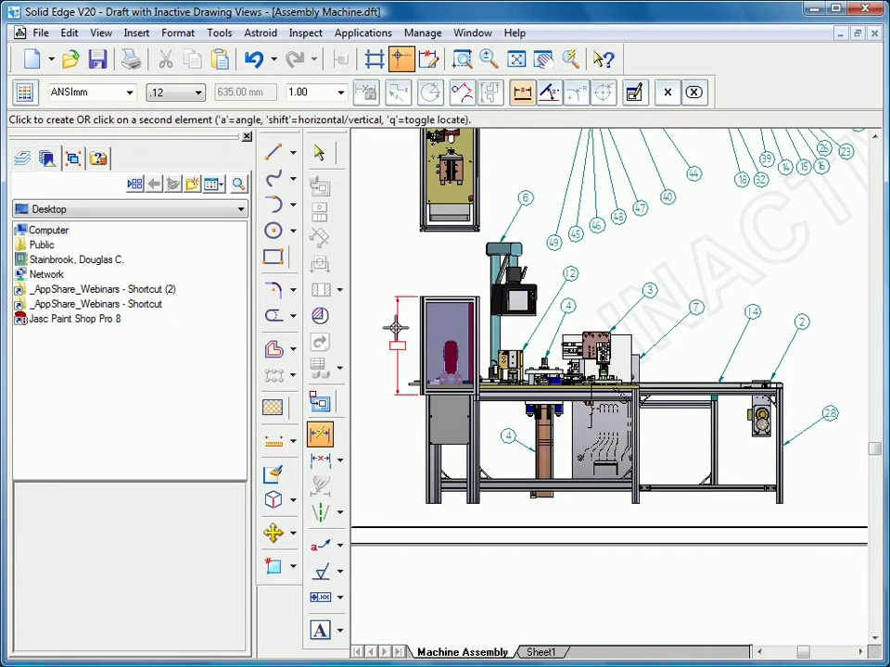
pyautogui.click(395, 323)
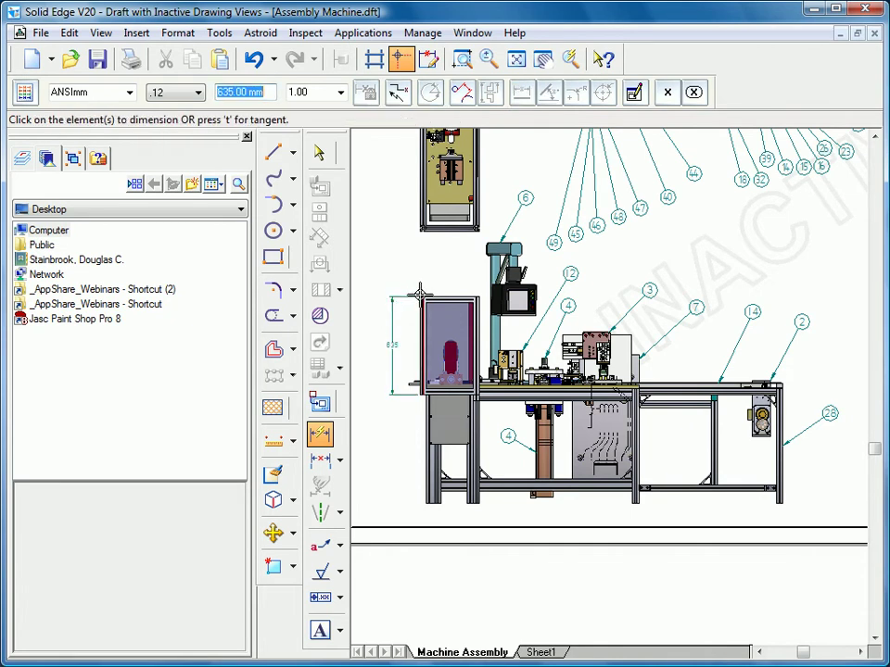
pyautogui.click(421, 297)
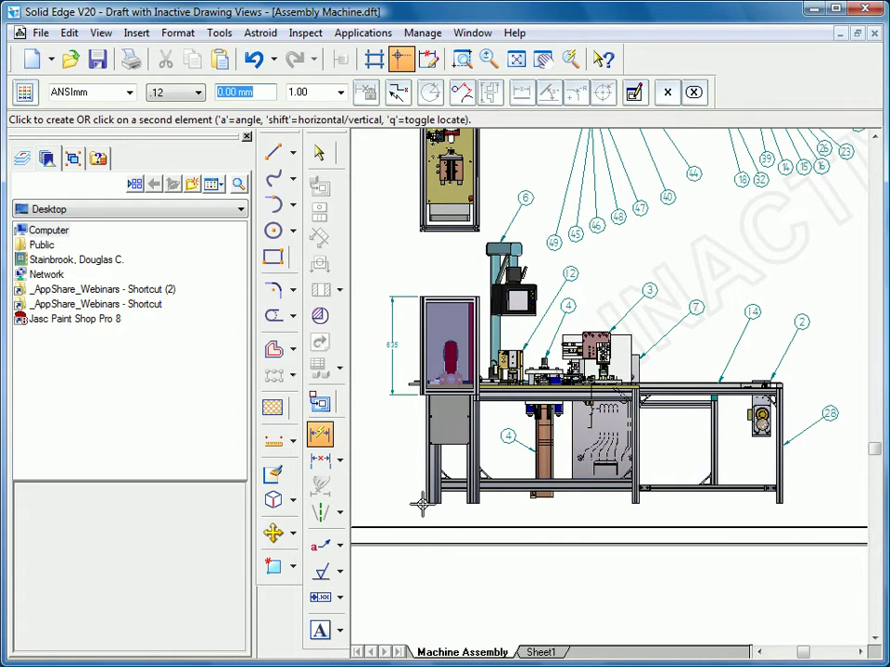
pyautogui.click(422, 504)
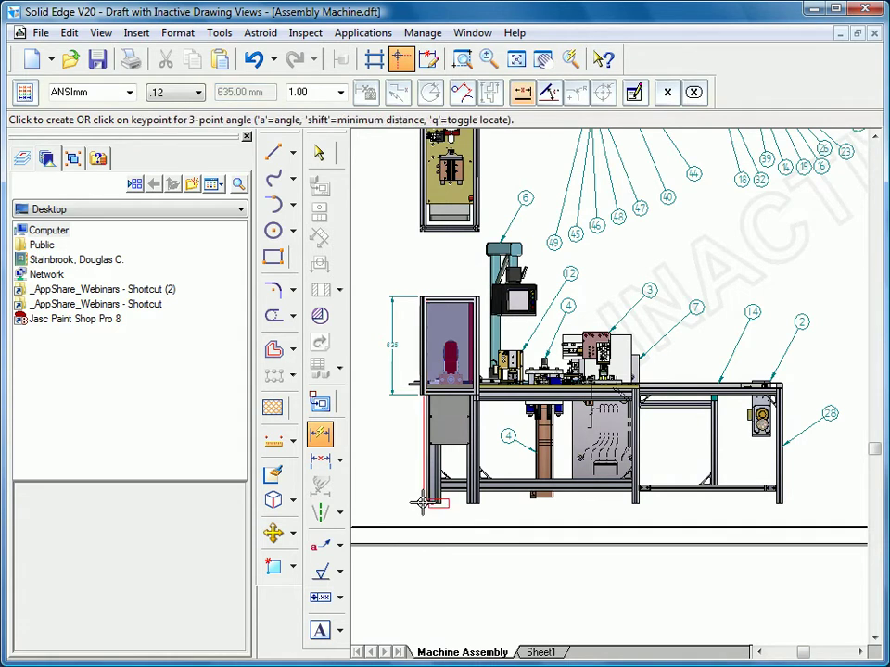
pyautogui.click(374, 473)
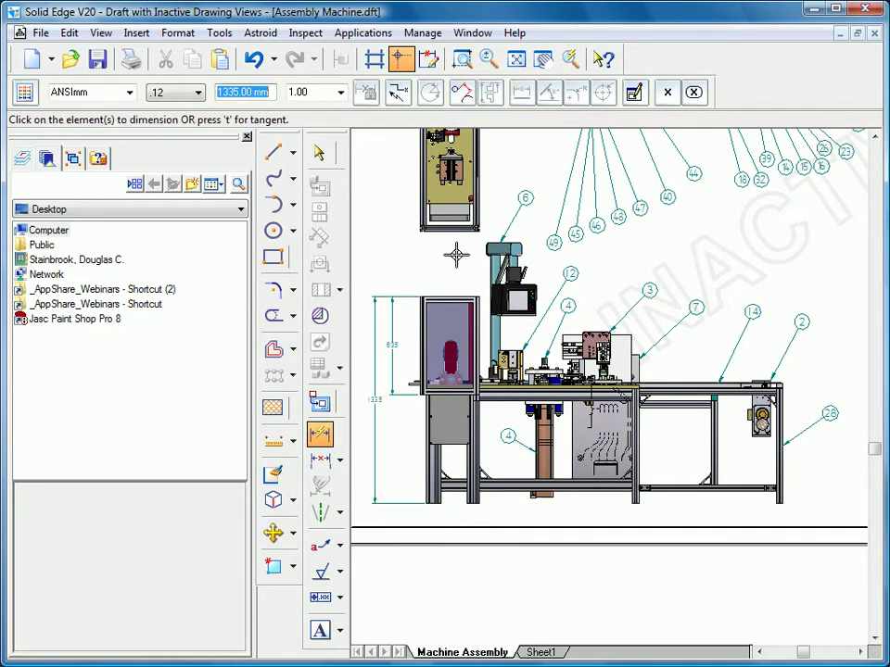
pyautogui.click(462, 58)
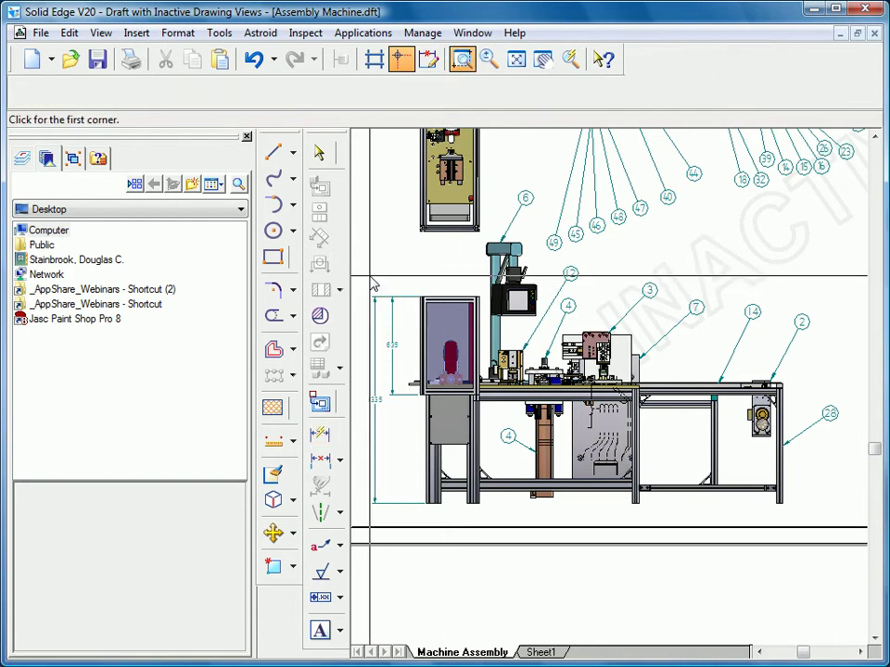
pyautogui.moveTo(369, 282)
pyautogui.mouseDown()
pyautogui.moveTo(669, 517)
pyautogui.moveTo(646, 505)
pyautogui.mouseUp()
# - Set up part-number balloons linked to the parts list with font size 5
pyautogui.rightClick(399, 431)
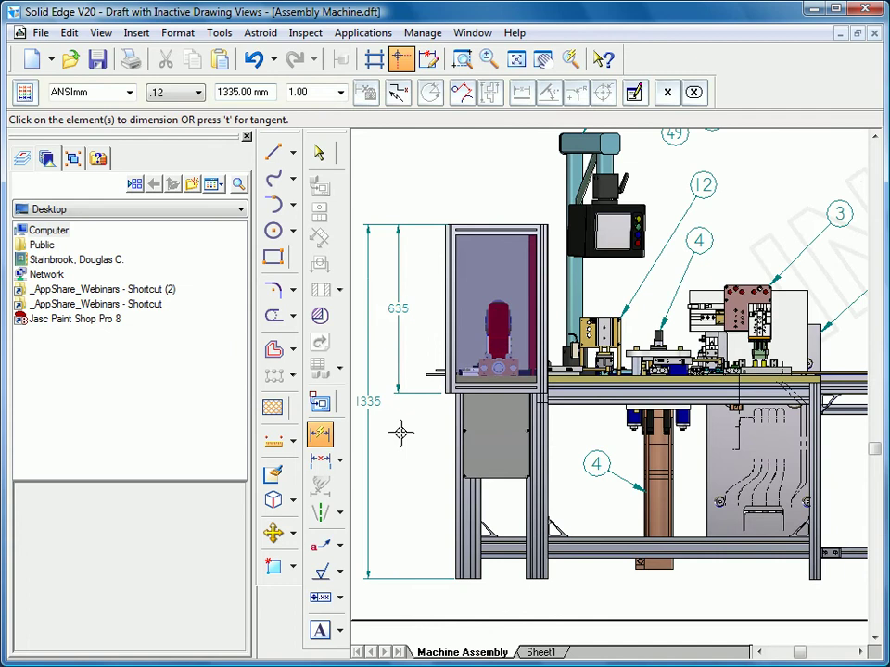
pyautogui.click(337, 546)
pyautogui.click(382, 567)
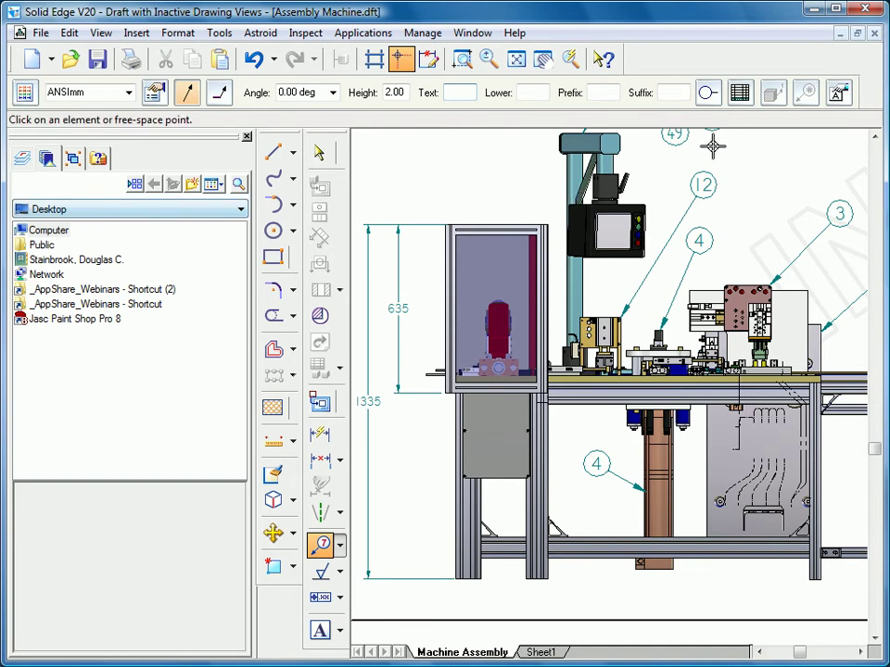
pyautogui.click(740, 95)
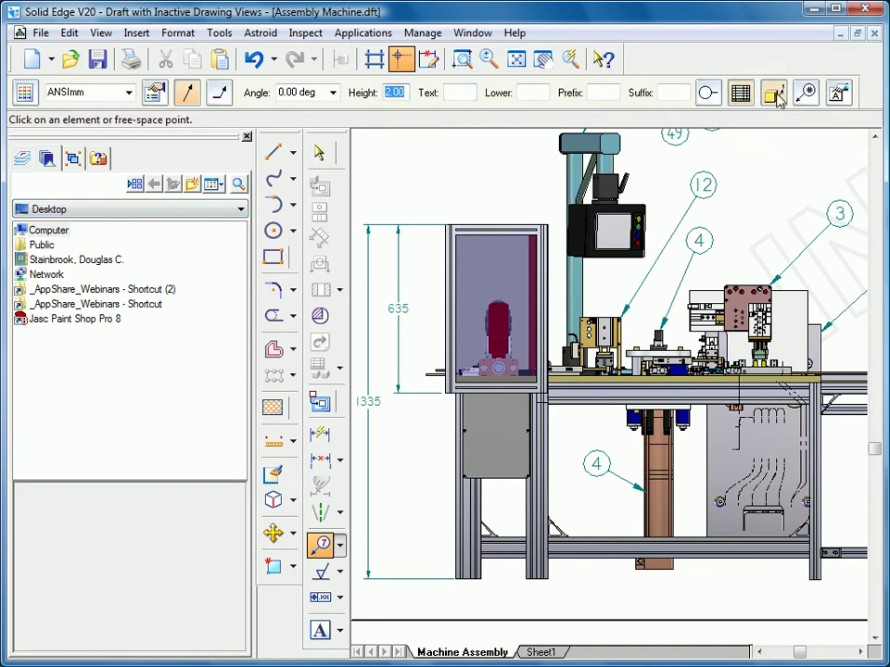
pyautogui.click(154, 92)
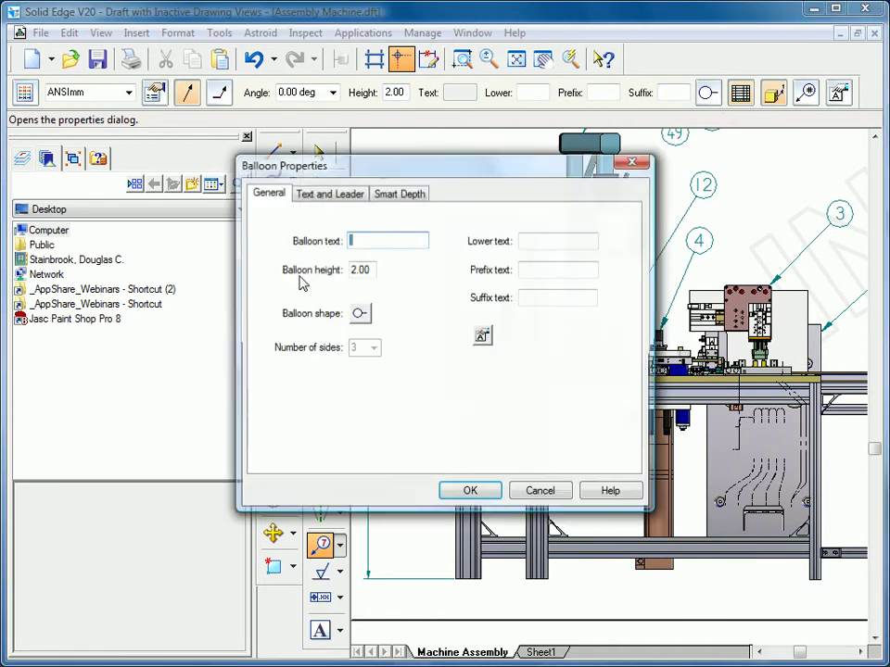
pyautogui.click(330, 199)
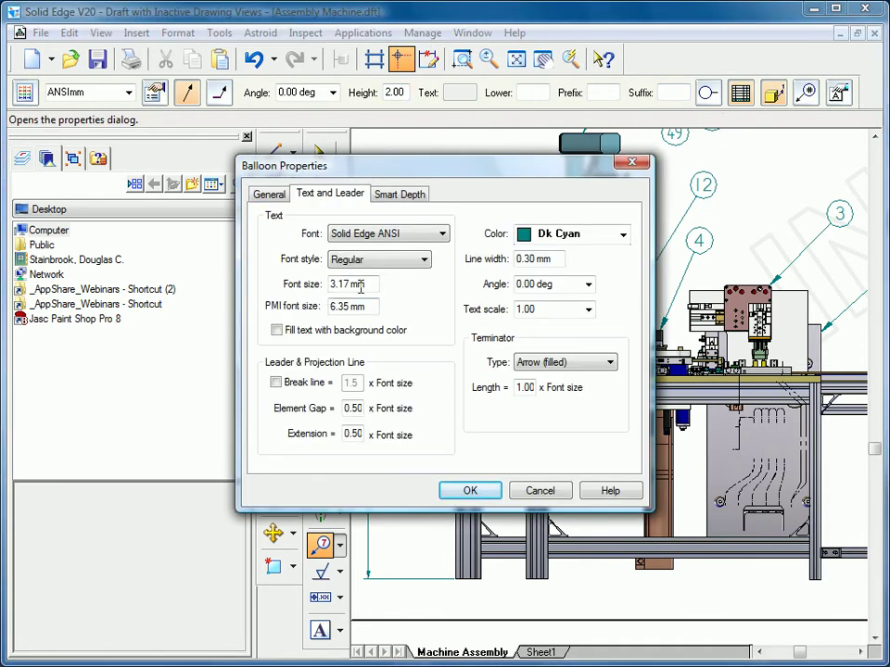
pyautogui.moveTo(360, 287); pyautogui.dragTo(313, 284)
pyautogui.write('5')
pyautogui.press('Return')
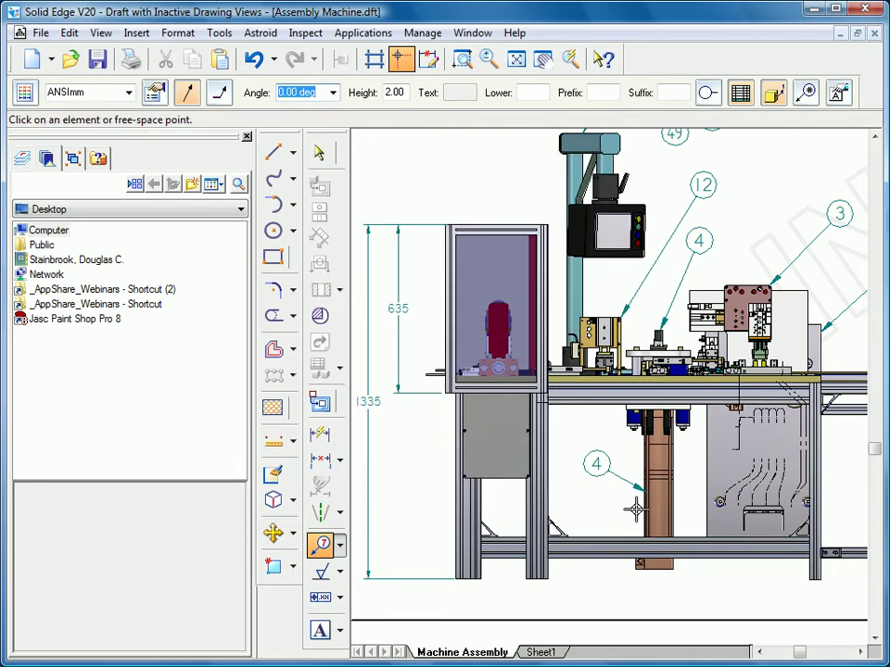
pyautogui.press('Tab')
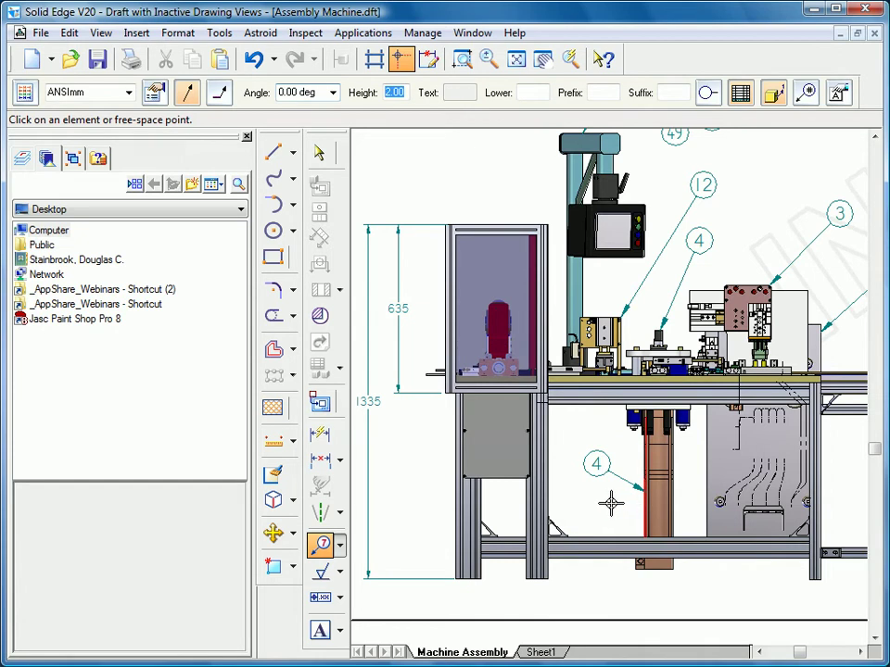
# - Place balloons 4 on the column, 3 above the die, 1 on the enclosure, 6 by the monitor
pyautogui.click(642, 508)
pyautogui.click(590, 502)
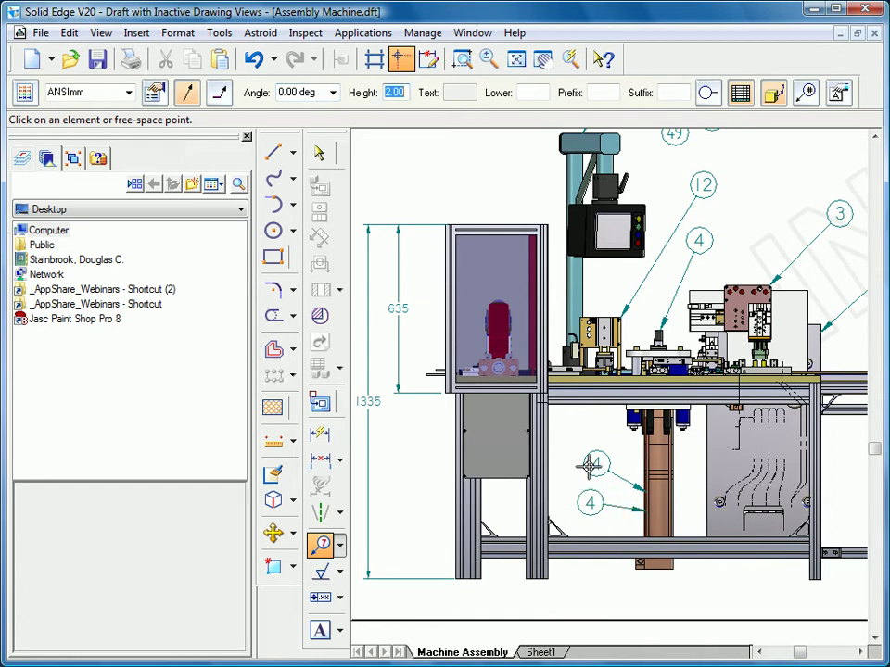
pyautogui.click(751, 267)
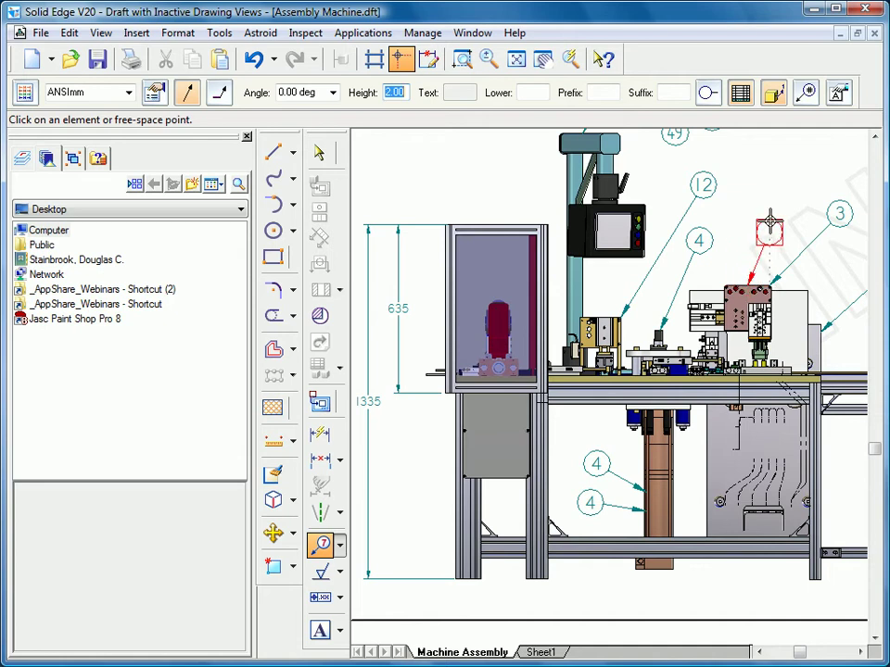
pyautogui.click(767, 193)
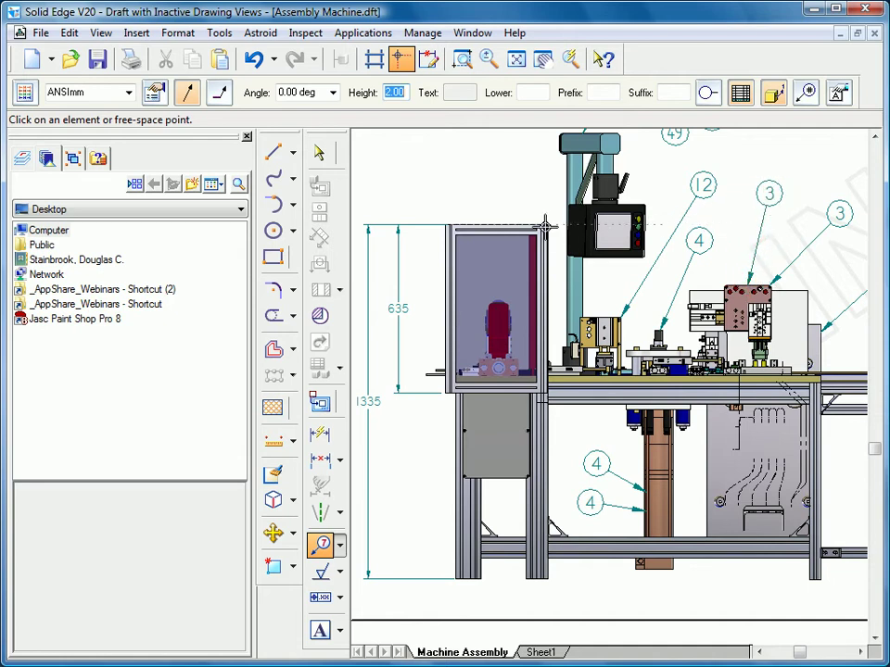
pyautogui.click(506, 224)
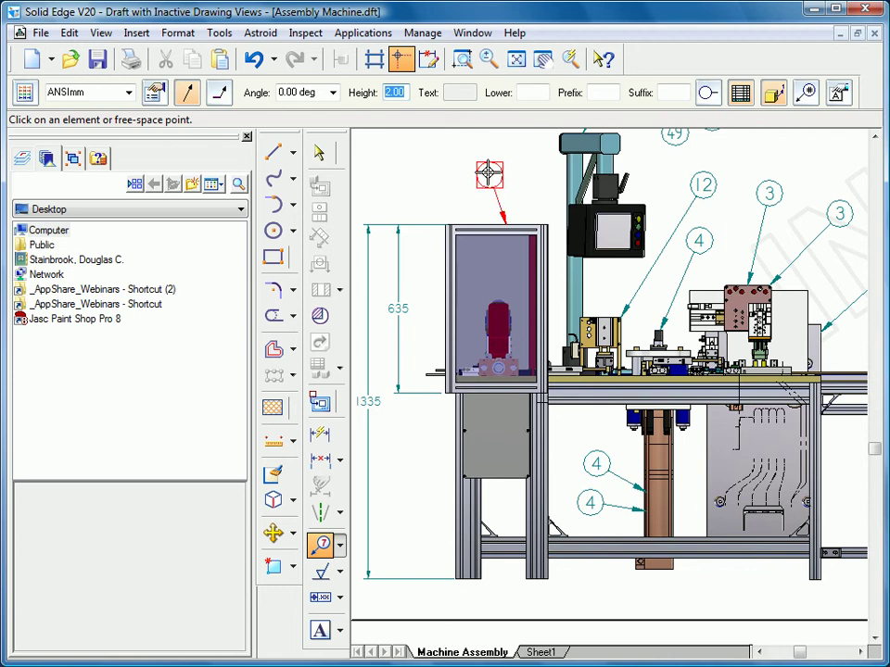
pyautogui.click(473, 163)
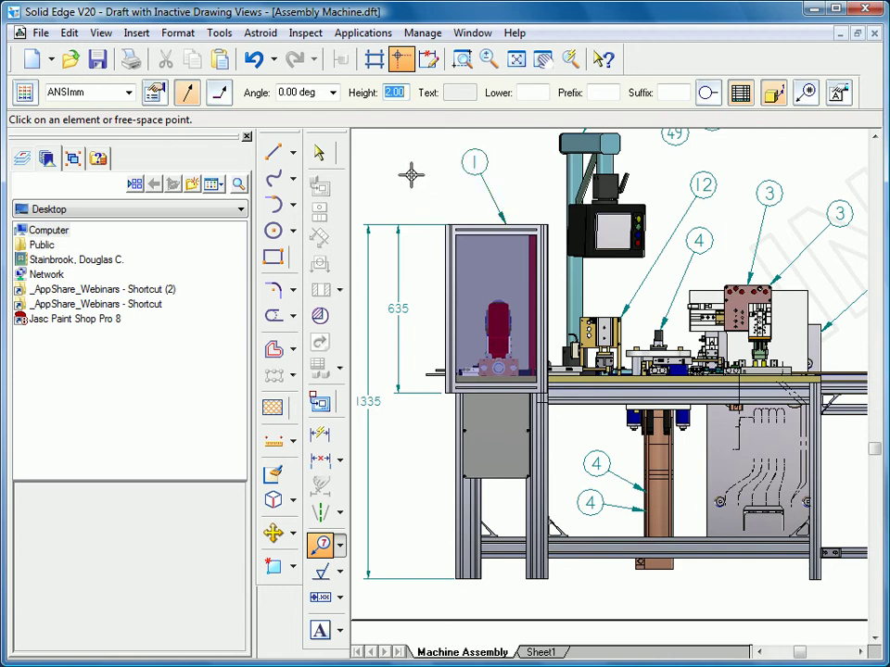
pyautogui.click(642, 200)
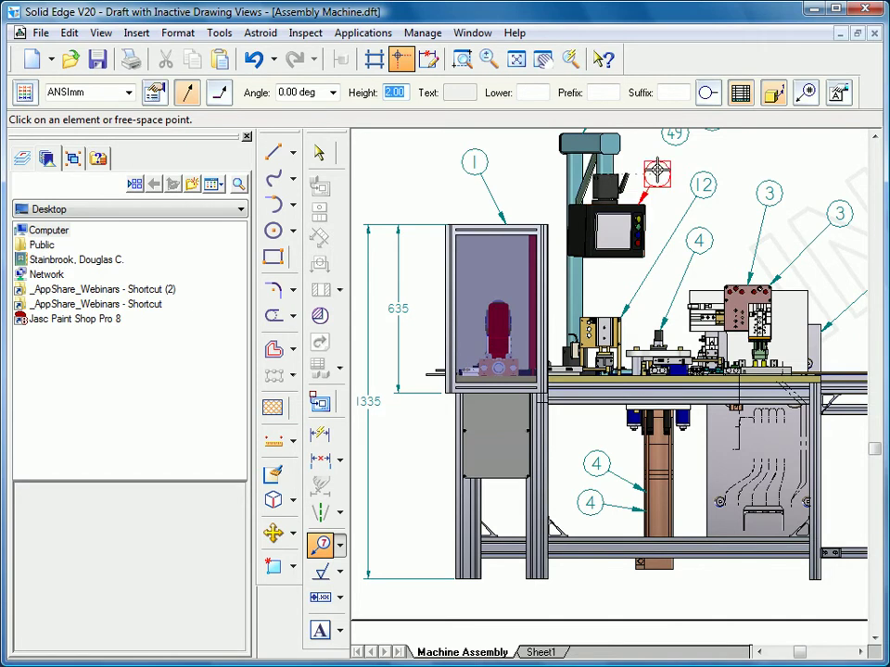
pyautogui.click(656, 167)
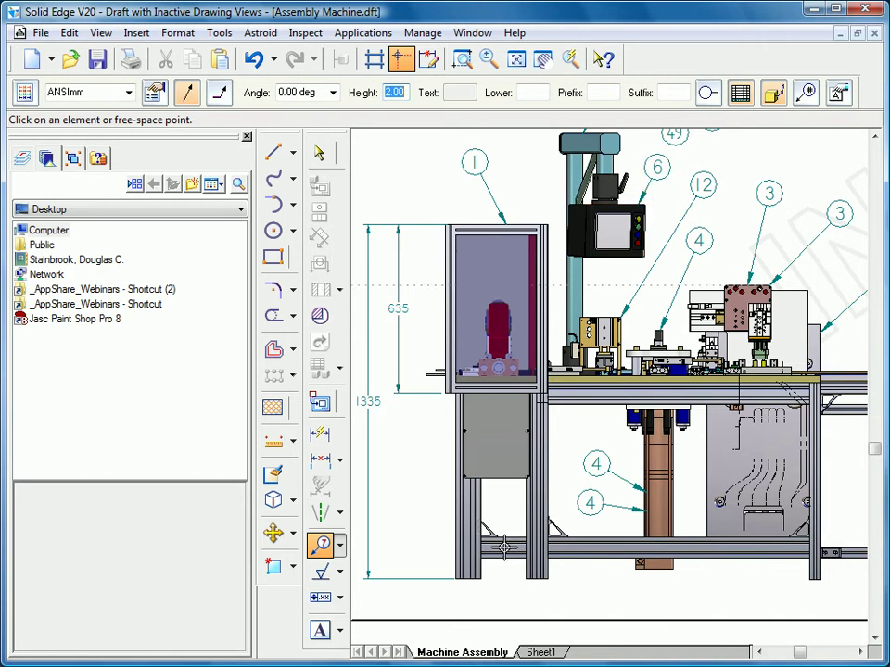
# - Switch to Sheet1 and pan the isometric crimper view up and left
pyautogui.click(535, 654)
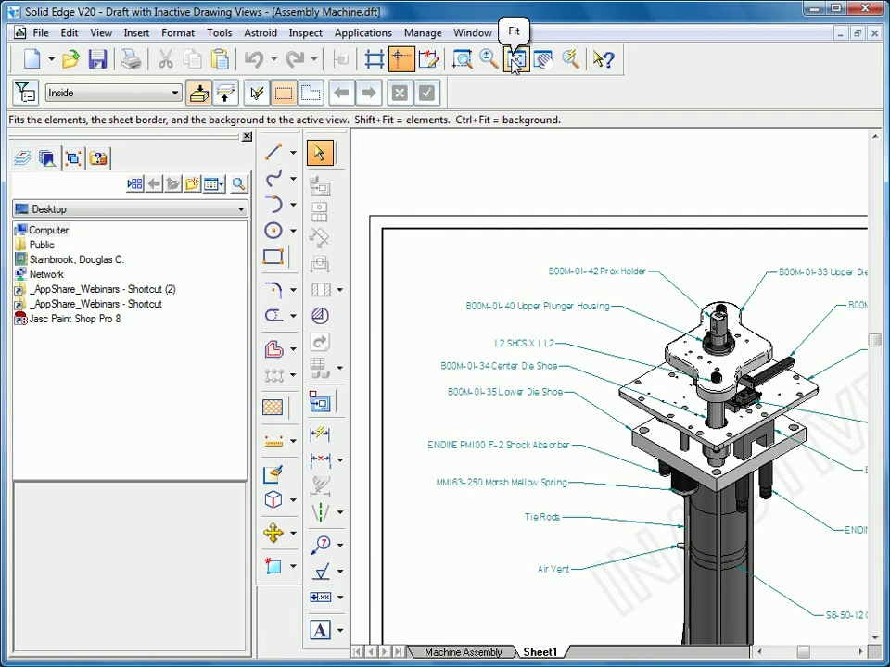
pyautogui.click(543, 59)
pyautogui.moveTo(697, 389); pyautogui.dragTo(638, 344)
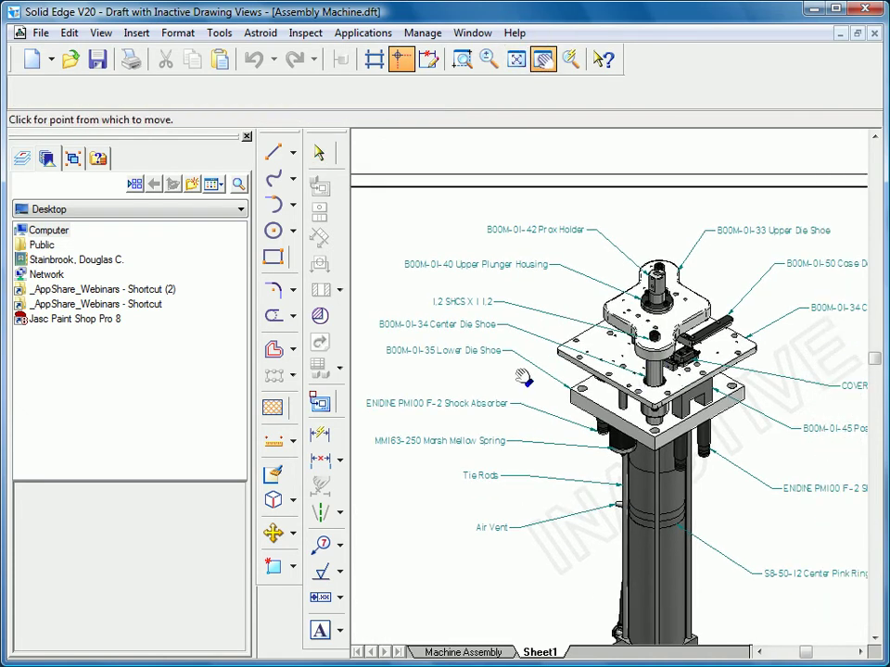
pyautogui.click(320, 154)
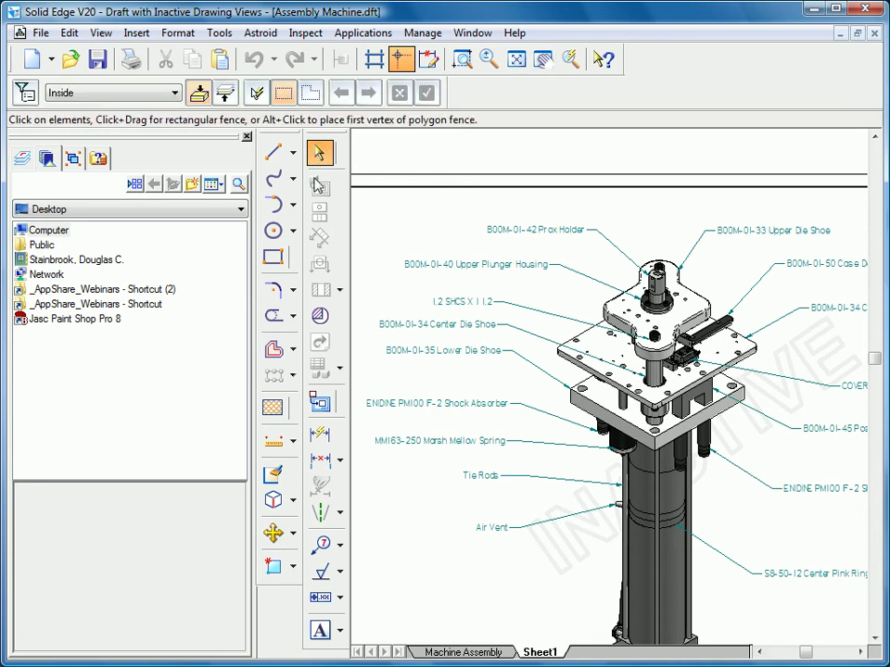
pyautogui.click(320, 432)
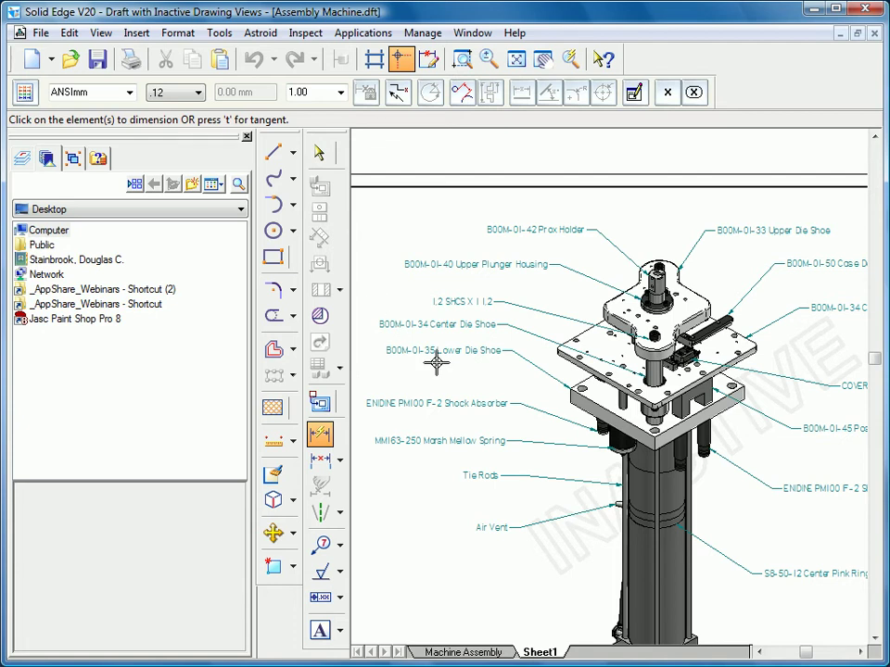
# - Try dimensioning a plate edge and dismiss the Inactive Mode warning with OK
pyautogui.click(580, 414)
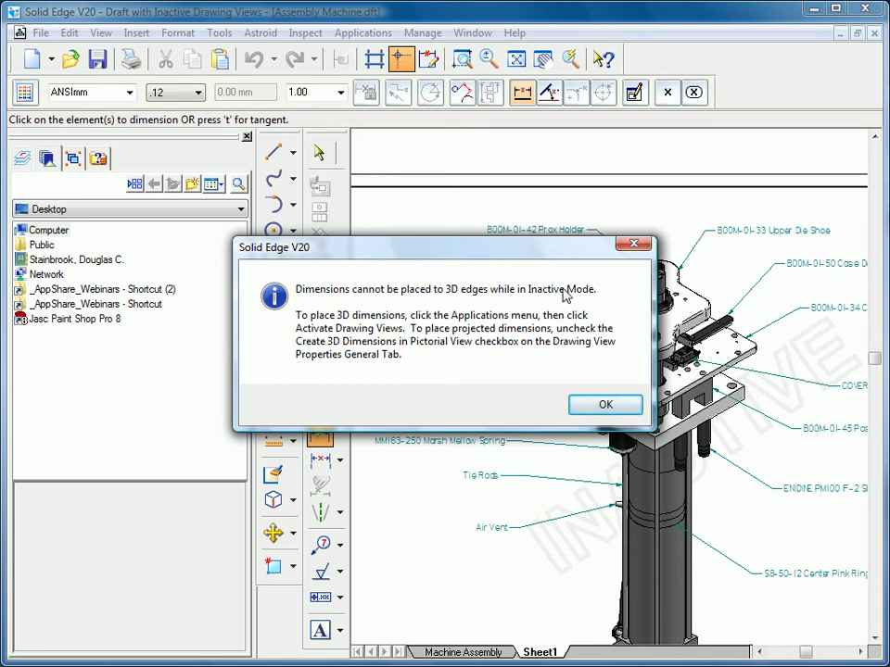
pyautogui.click(606, 408)
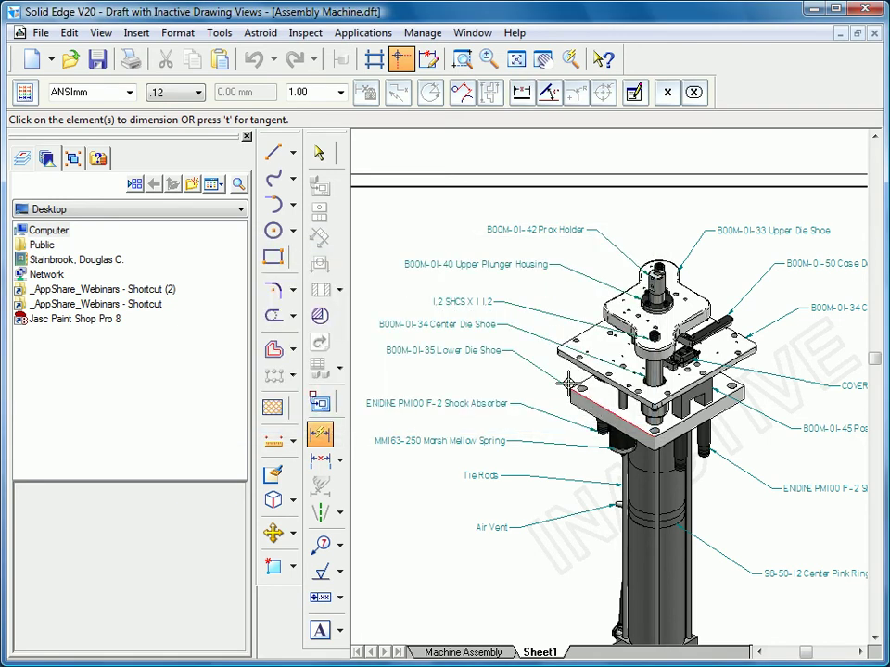
pyautogui.click(361, 33)
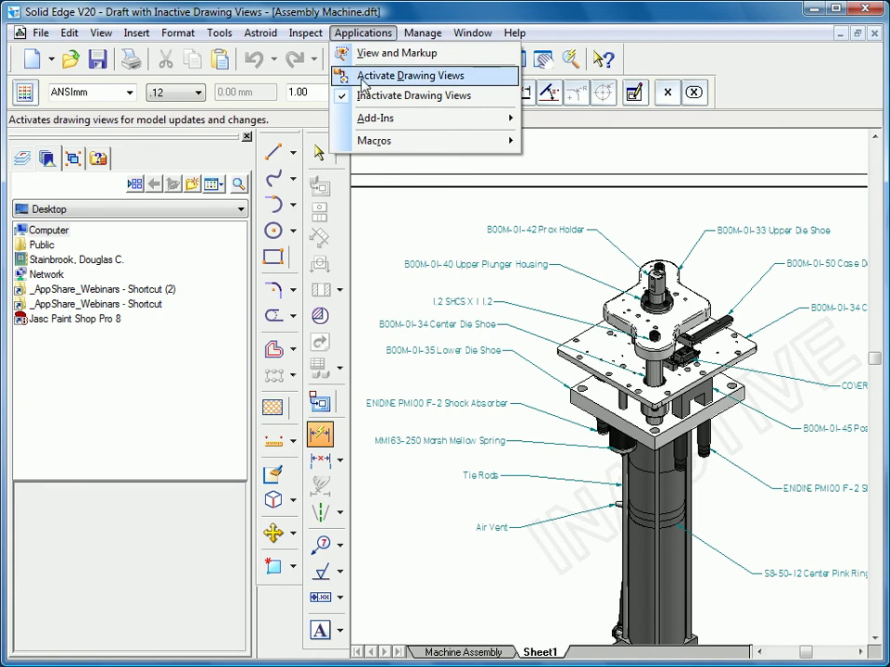
# - Choose Applications > Activate Drawing Views
pyautogui.click(370, 75)
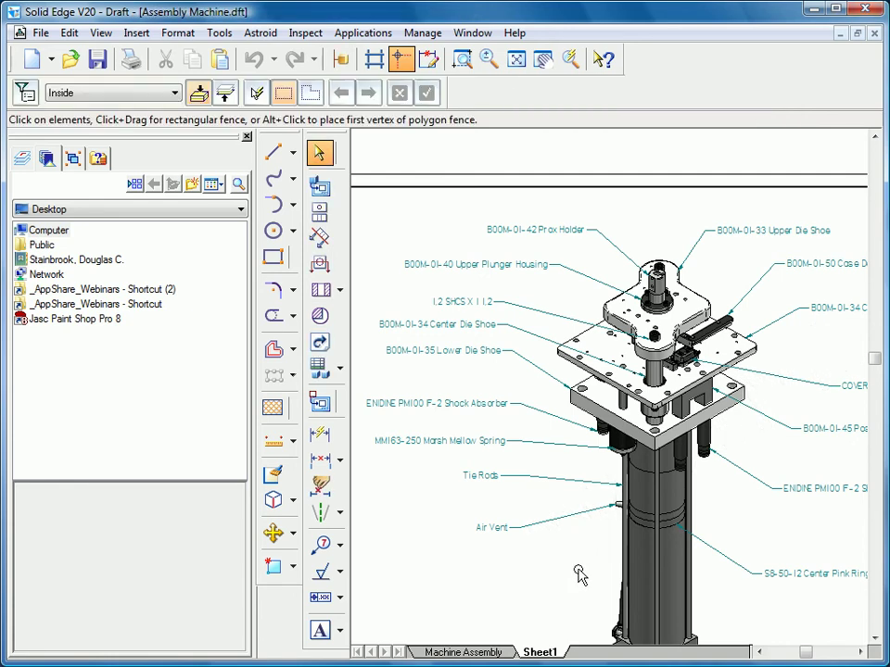
# - Dimension the plate's left edge as 228.6 and its right edge as 241.3
pyautogui.click(319, 434)
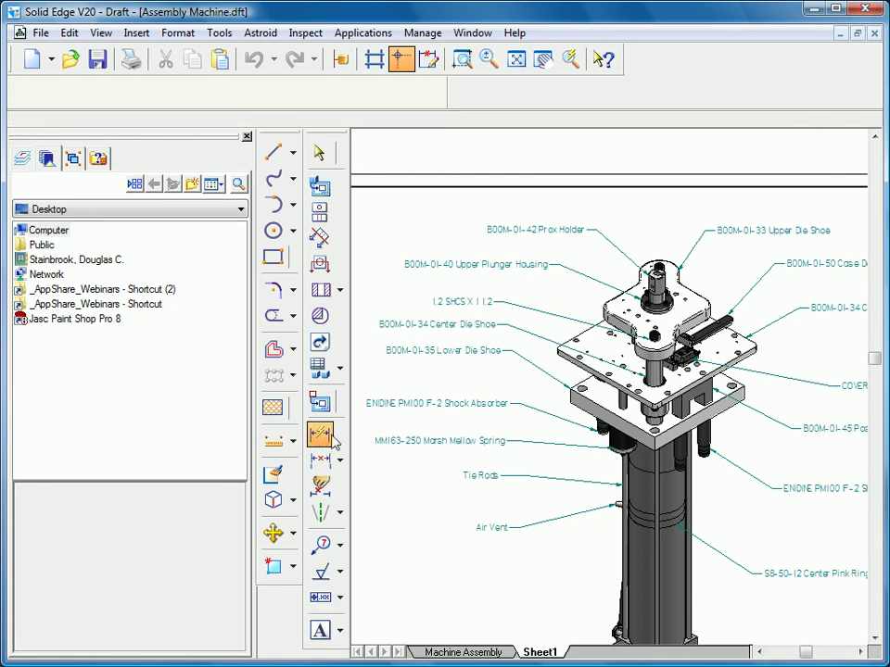
pyautogui.click(556, 429)
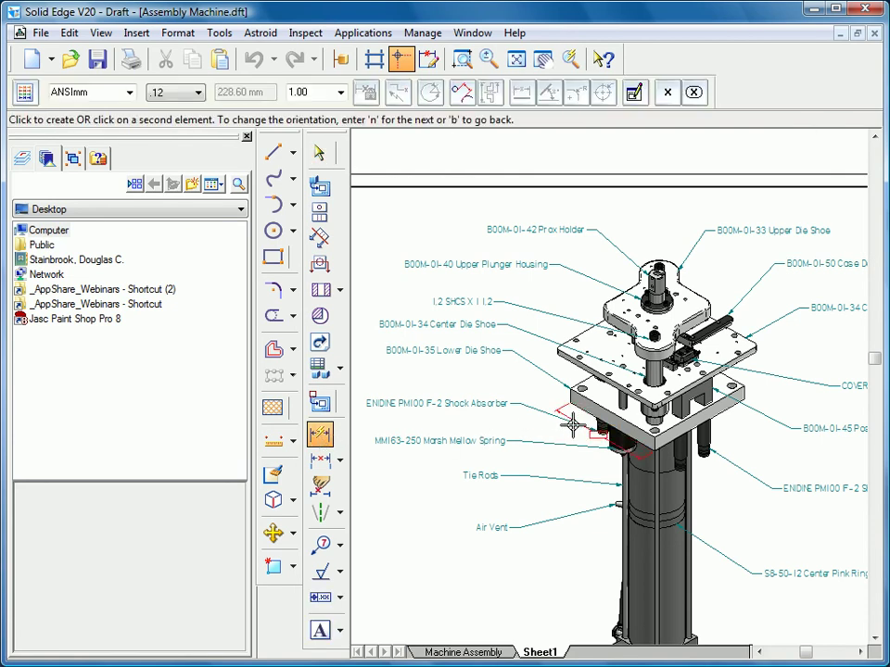
pyautogui.click(559, 431)
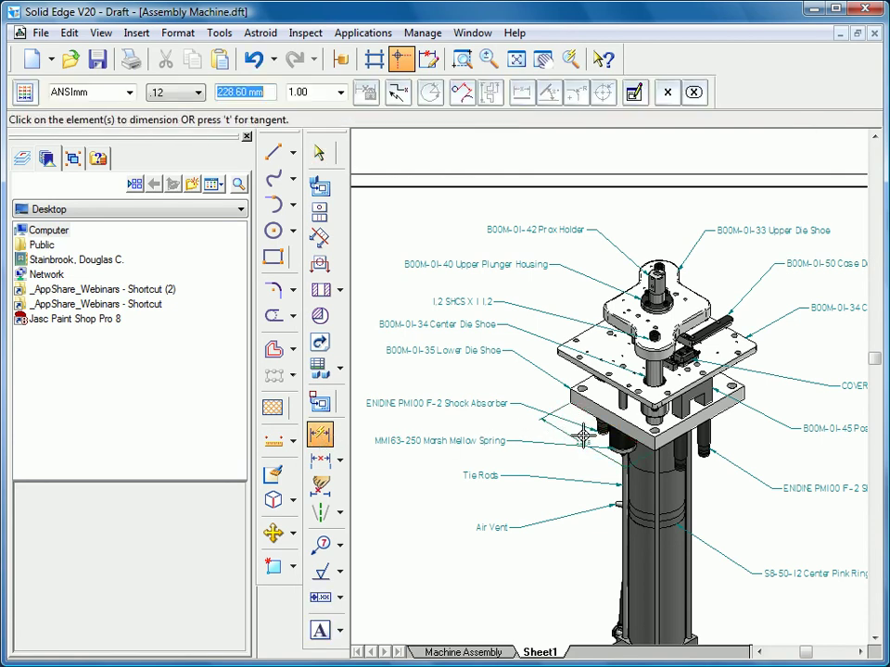
pyautogui.click(727, 415)
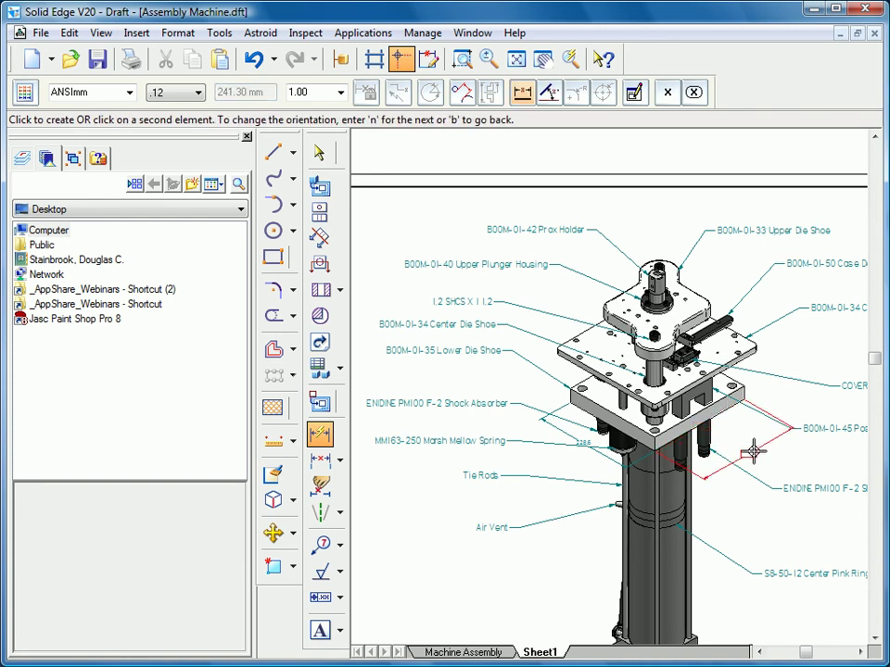
pyautogui.click(755, 451)
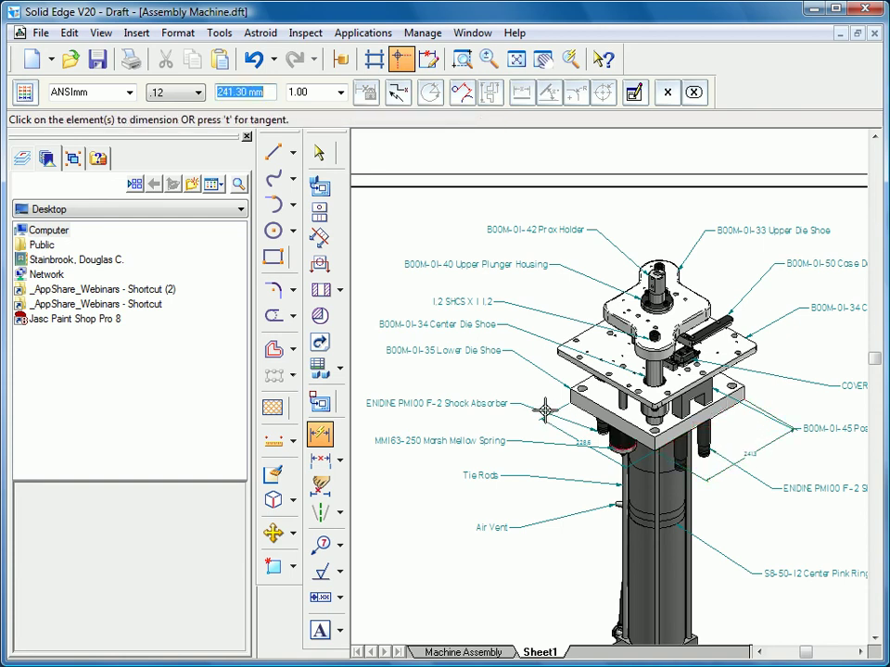
pyautogui.click(319, 152)
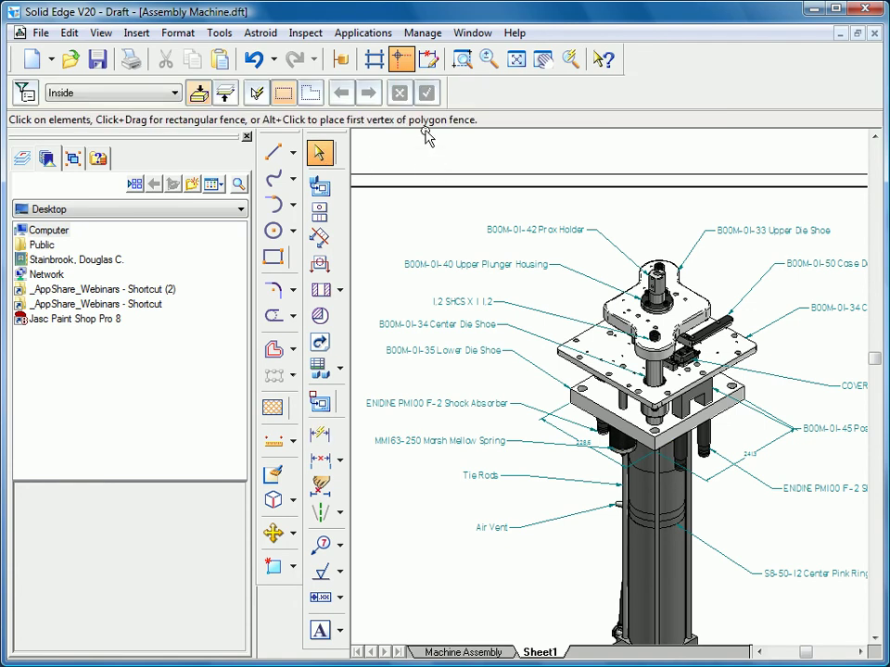
# - Inactivate the drawing views via Applications and fit the whole Sheet1 in the window
pyautogui.click(349, 36)
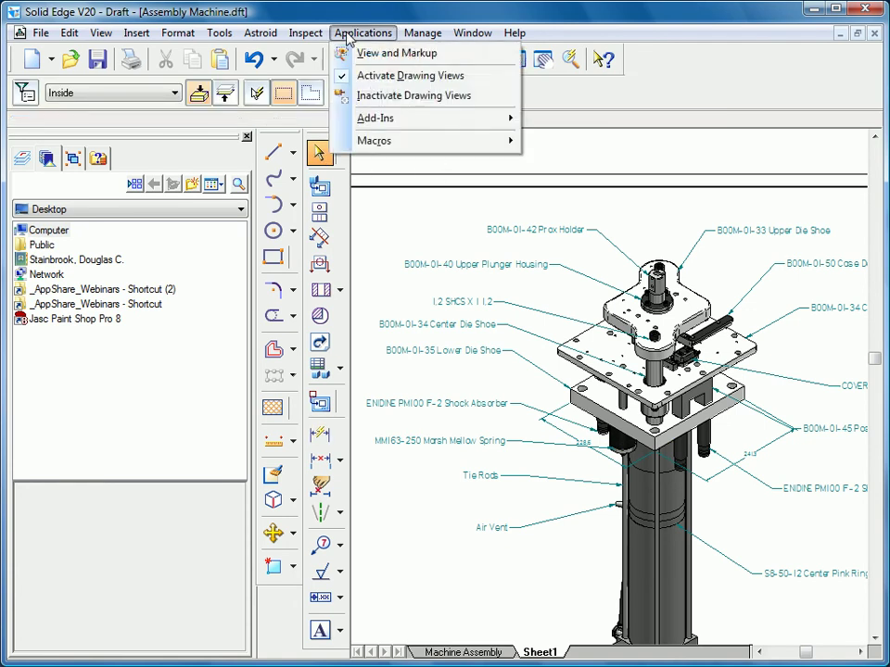
pyautogui.click(343, 94)
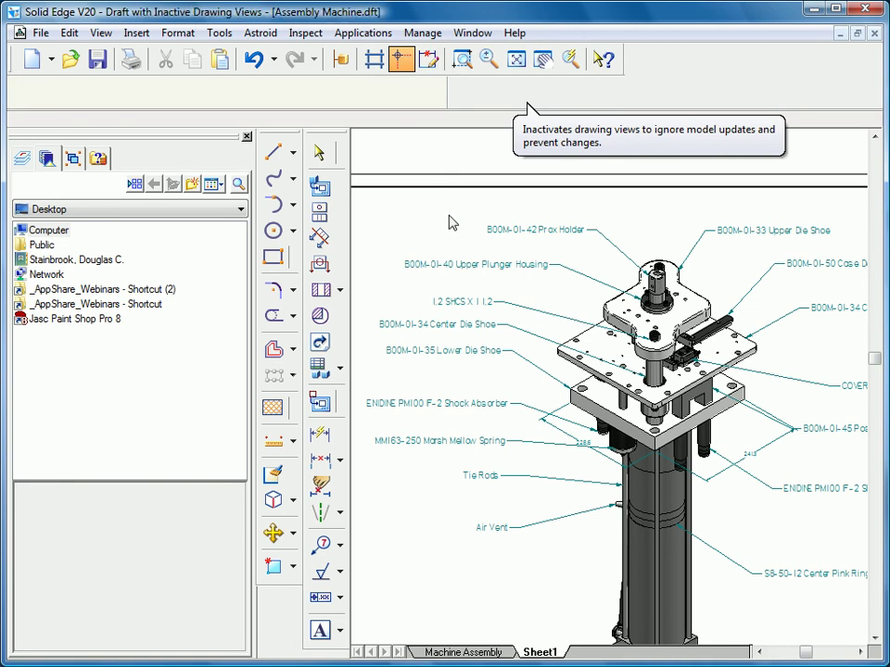
pyautogui.click(516, 60)
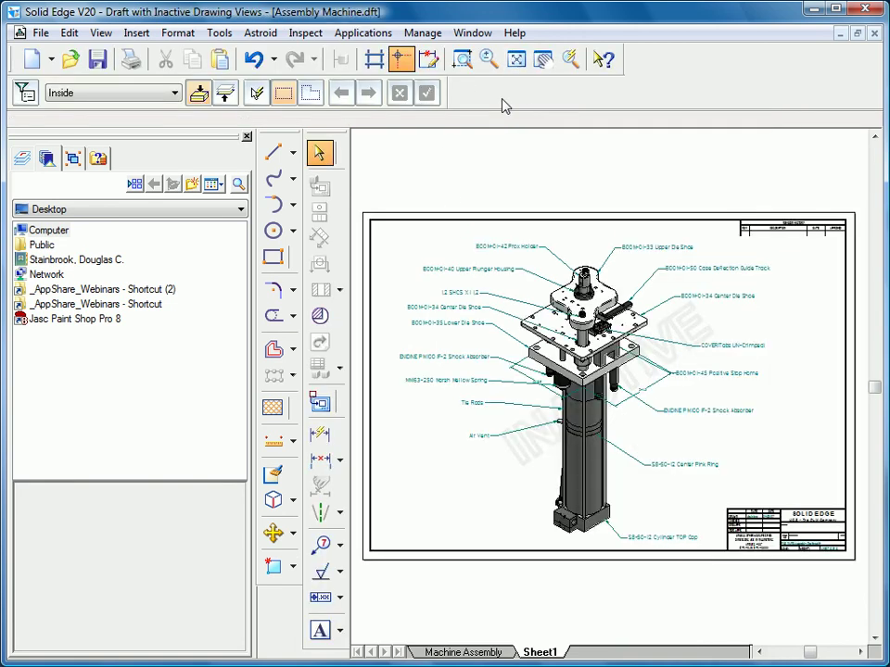
# - Switch to the Machine Assembly sheet and fit it to the window
pyautogui.click(476, 652)
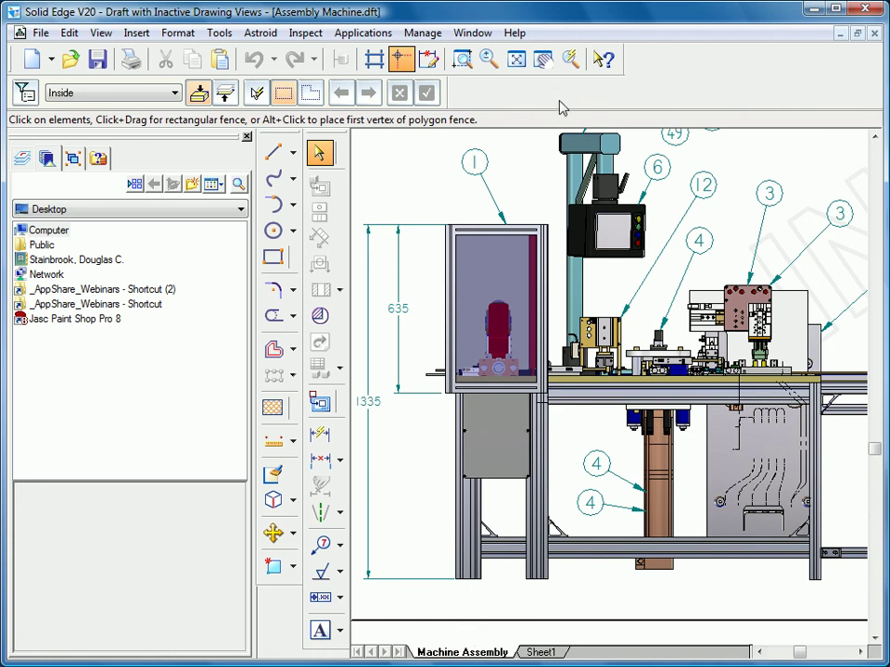
pyautogui.click(516, 59)
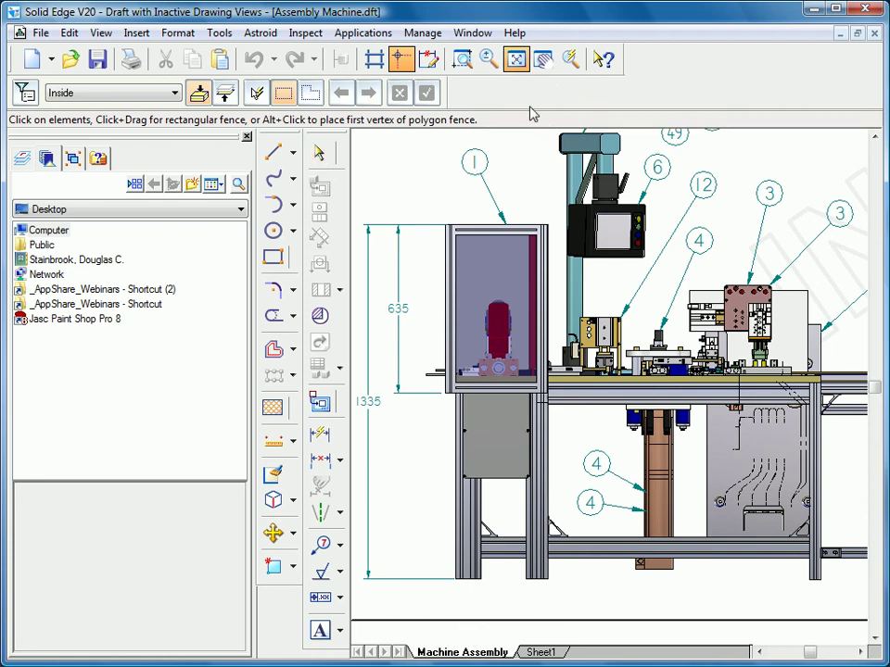